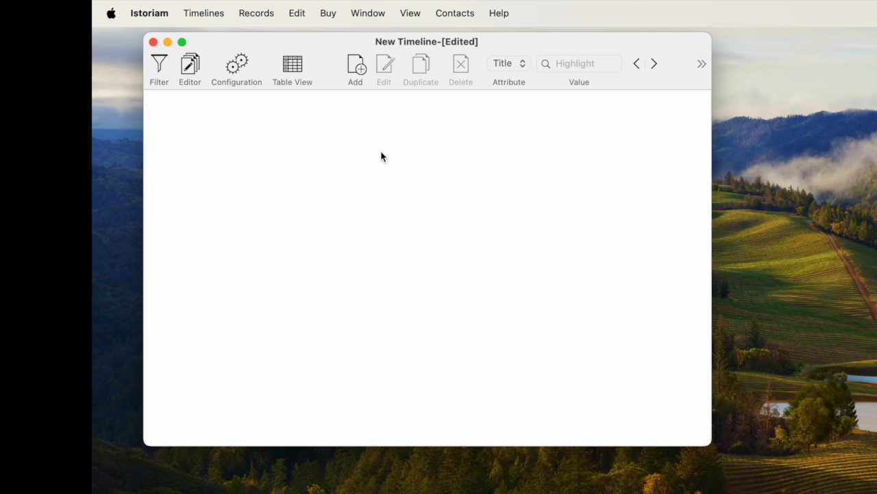
# Step: Set the horizontal spacing between the displayed records to 0.4 and adjust their vertical spacing
pyautogui.click(237, 65)
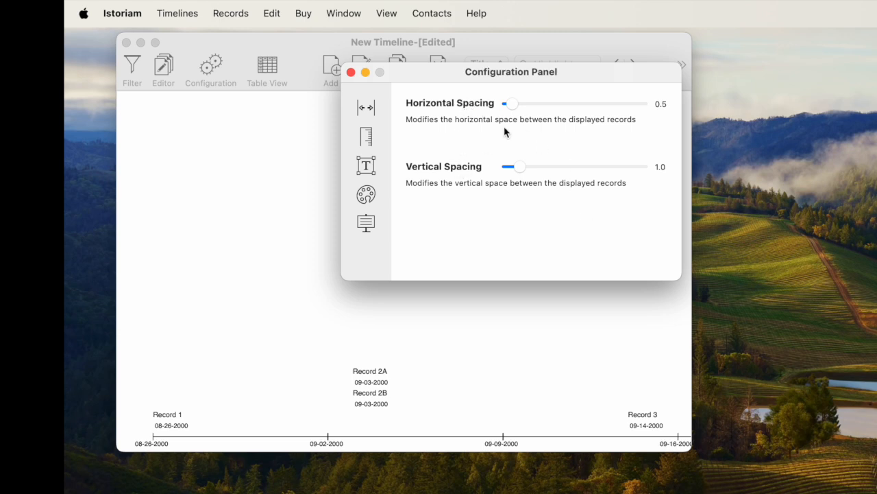
pyautogui.moveTo(514, 107)
pyautogui.mouseDown()
pyautogui.moveTo(522, 108)
pyautogui.moveTo(514, 112)
pyautogui.mouseUp()
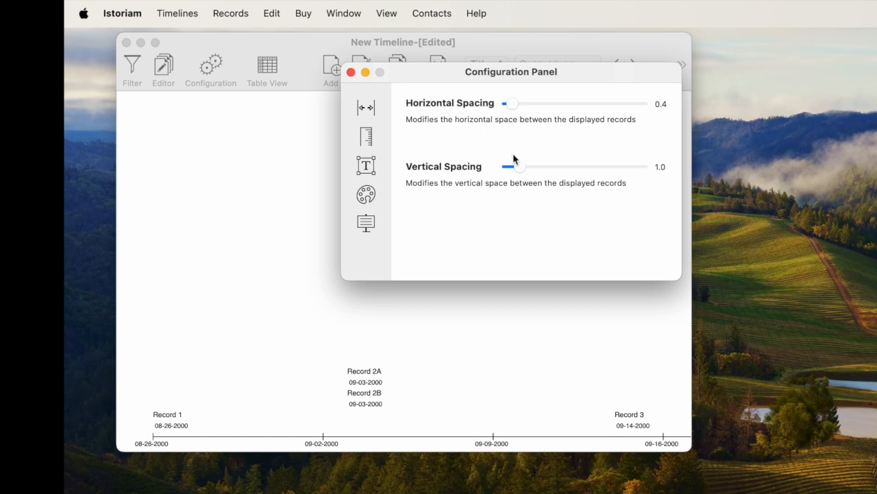
pyautogui.moveTo(519, 170)
pyautogui.mouseDown()
pyautogui.moveTo(539, 170)
pyautogui.moveTo(521, 175)
pyautogui.mouseUp()
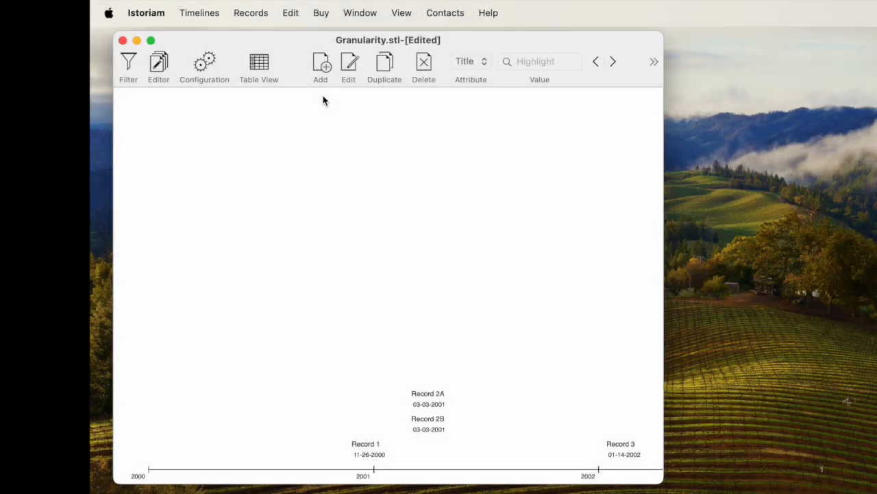
# Step: Try the month granularity on the time axis of the timeline and return it to year
pyautogui.click(203, 68)
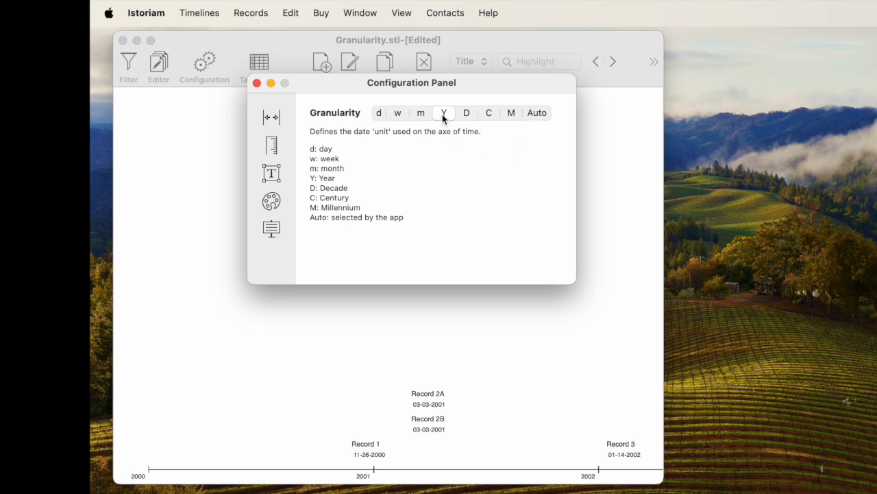
pyautogui.click(421, 116)
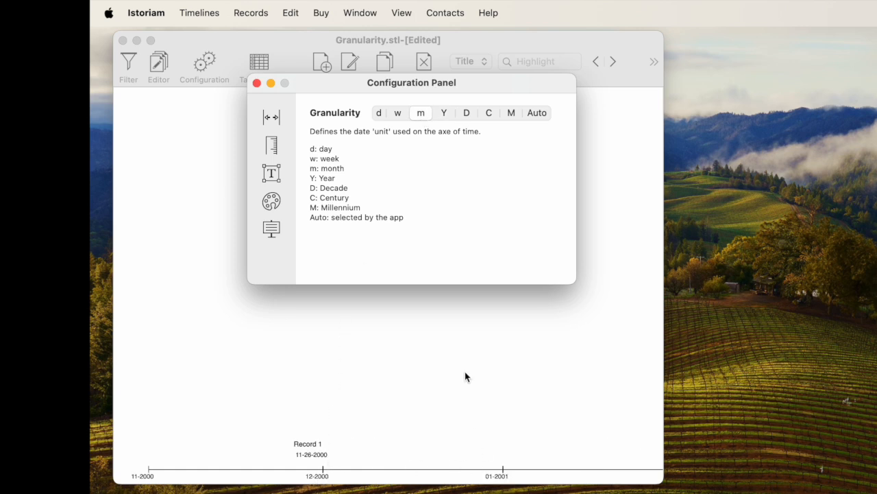
pyautogui.click(444, 114)
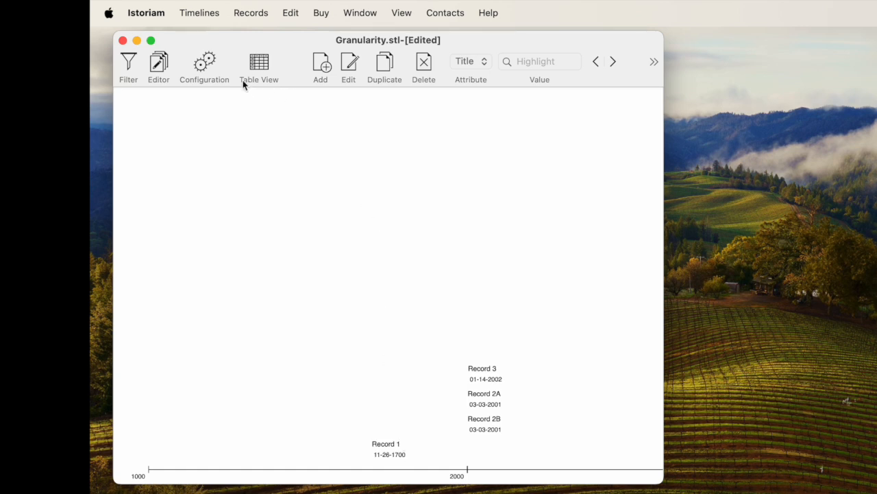
# Step: Set the granularity of the timeline's time axis to day in the configuration
pyautogui.click(208, 68)
pyautogui.click(207, 68)
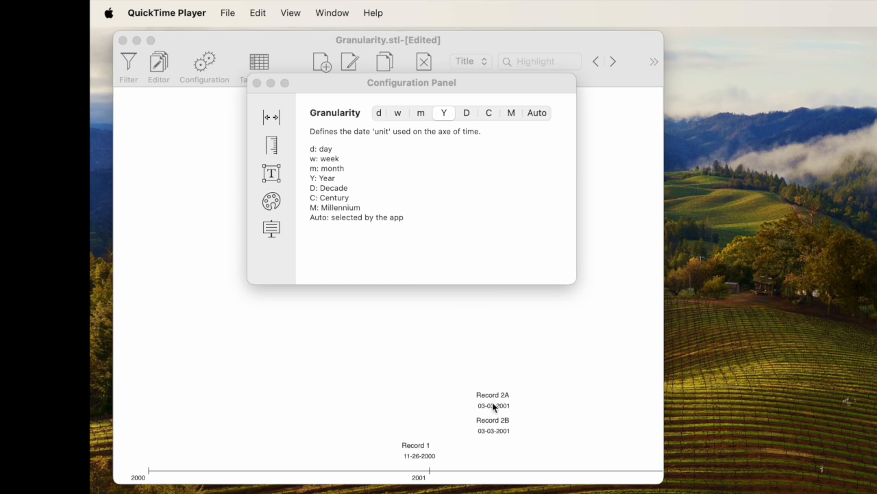
pyautogui.scroll(-1, 494, 407)
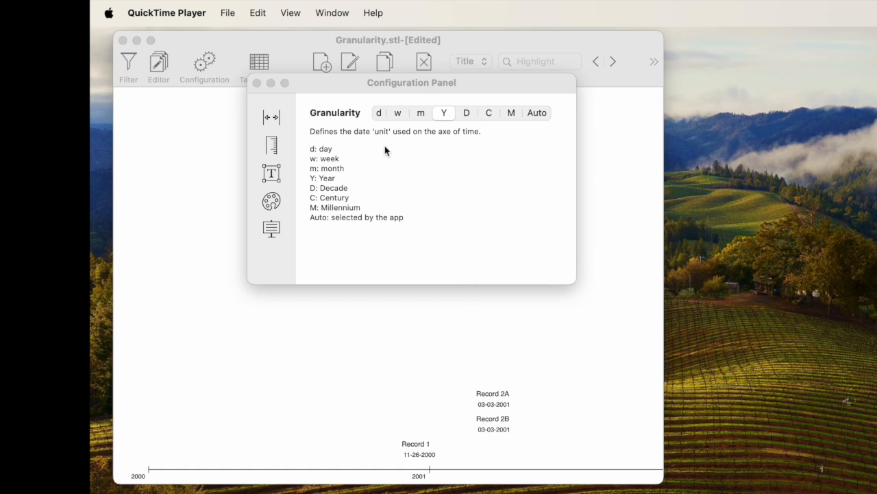
pyautogui.click(380, 114)
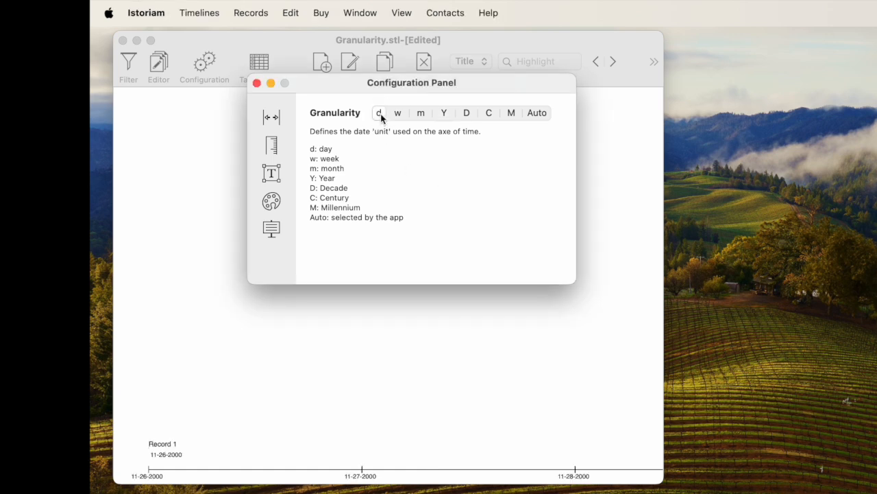
pyautogui.hscroll(10, 416, 410)
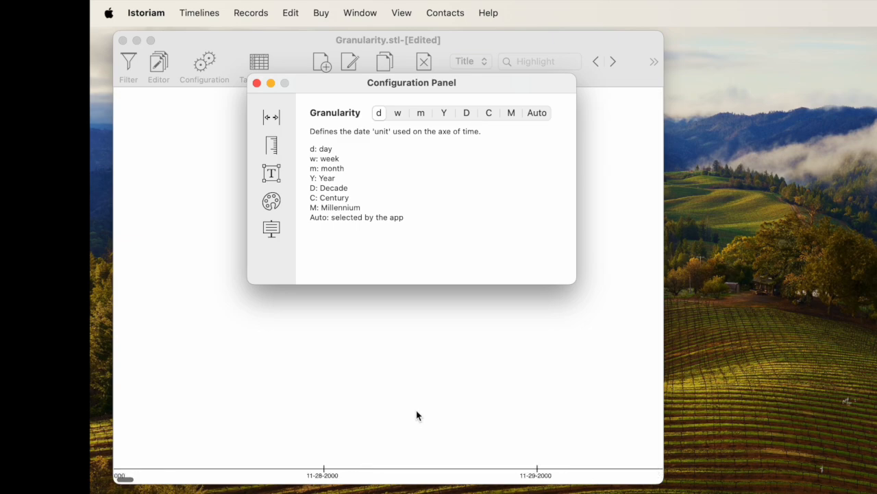
pyautogui.hscroll(-5, 417, 411)
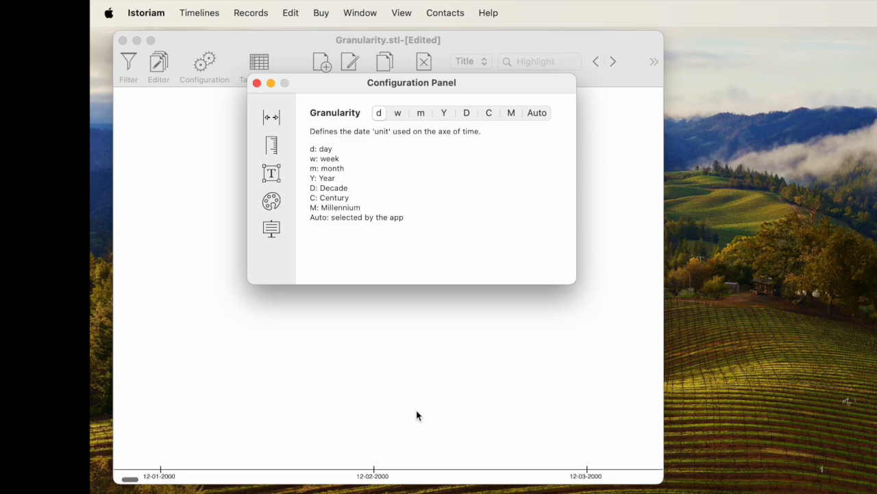
pyautogui.hscroll(-3, 416, 410)
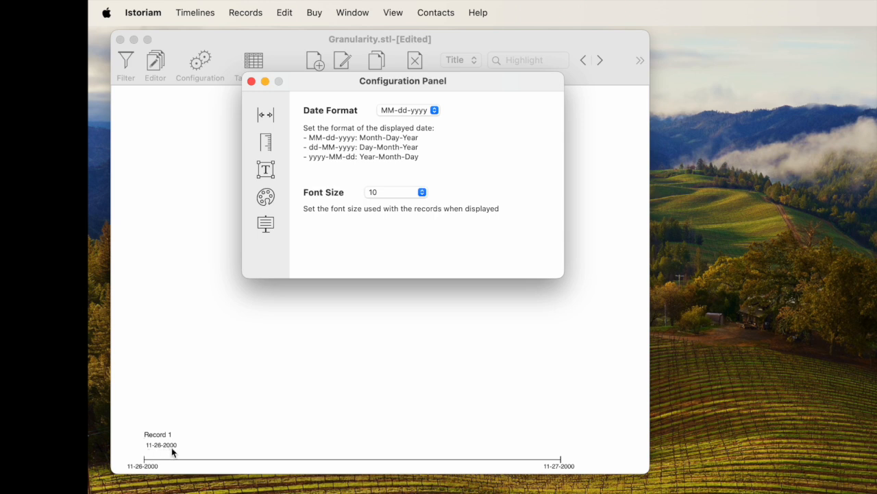
# Step: Try the dd-MM-yyyy and yyyy-MM-dd date formats for the displayed dates and return to MM-dd-yyyy
pyautogui.click(432, 109)
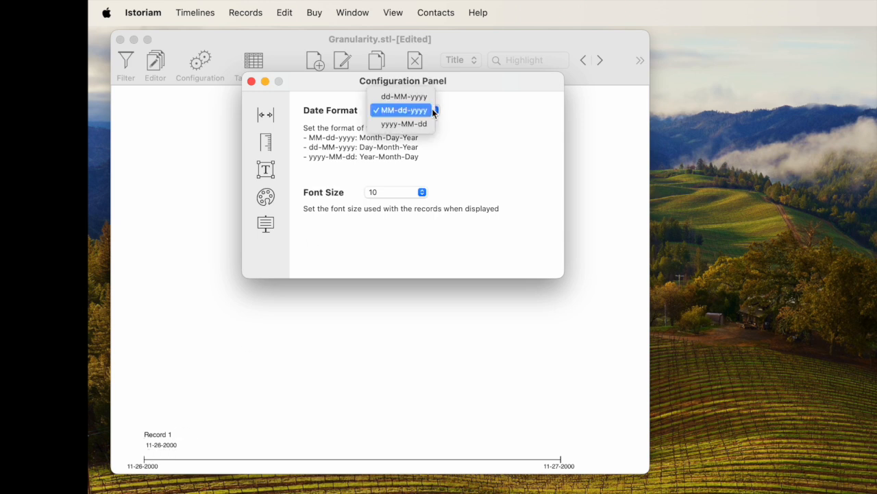
pyautogui.click(422, 103)
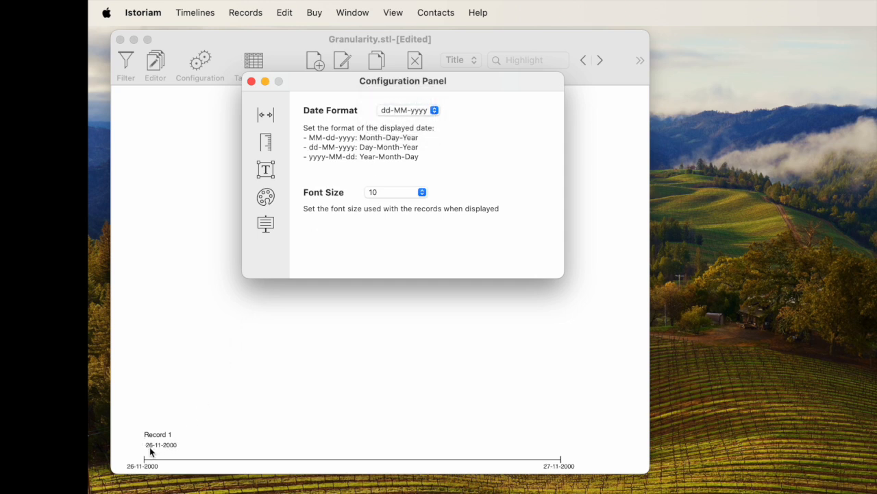
pyautogui.click(434, 112)
pyautogui.click(427, 137)
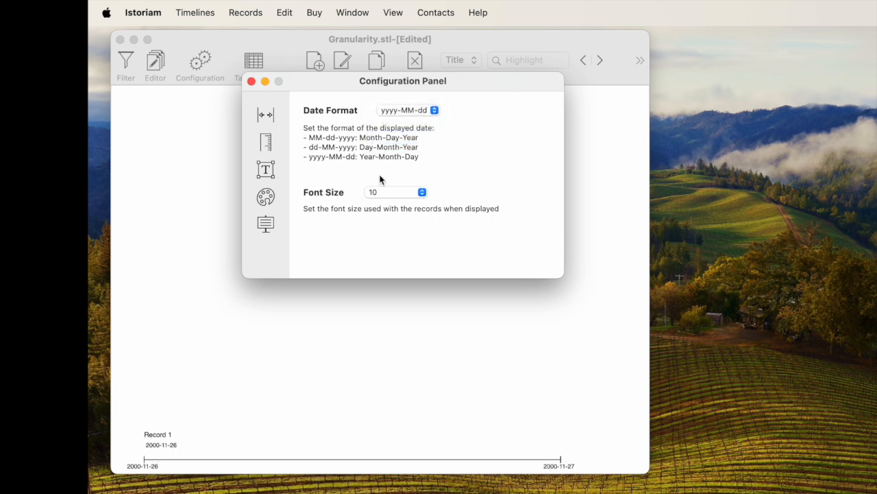
pyautogui.click(435, 110)
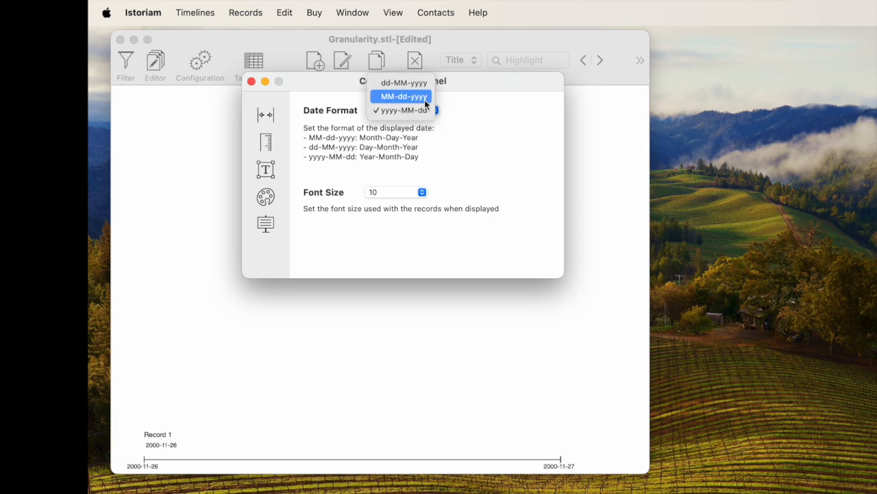
pyautogui.click(425, 98)
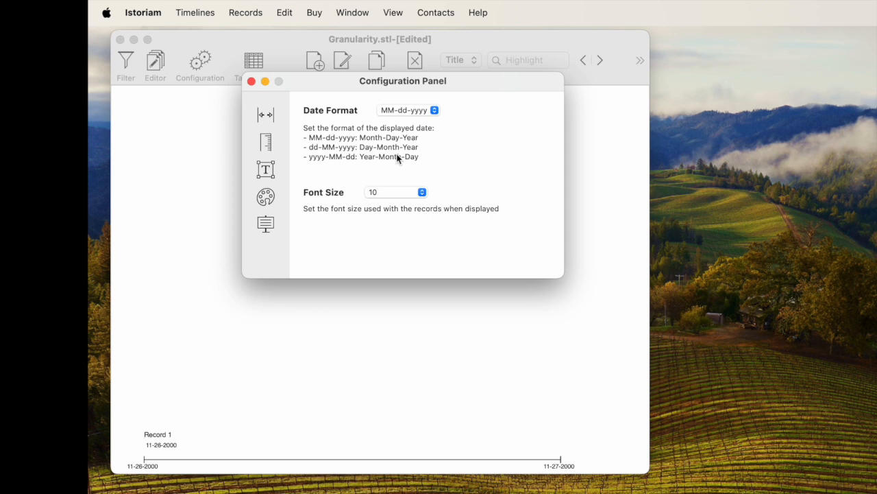
# Step: Try font sizes 8 and 15 for the displayed records and return the size to 10
pyautogui.click(424, 194)
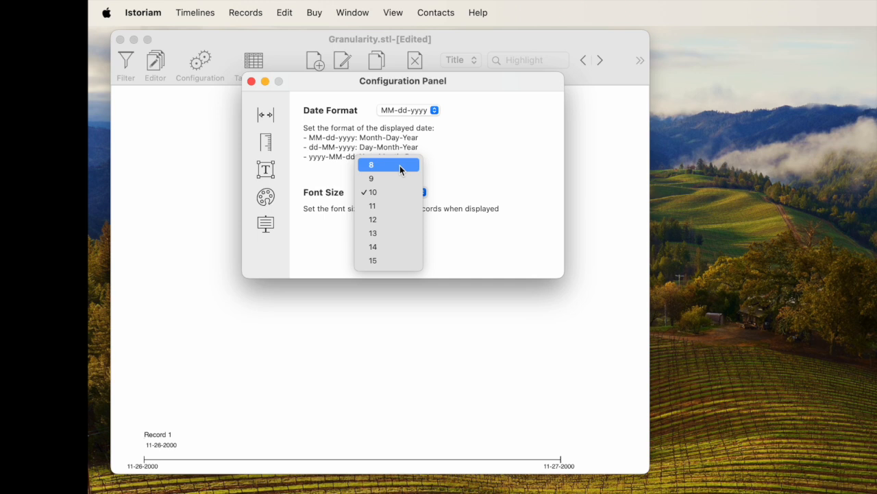
pyautogui.click(400, 166)
pyautogui.click(423, 194)
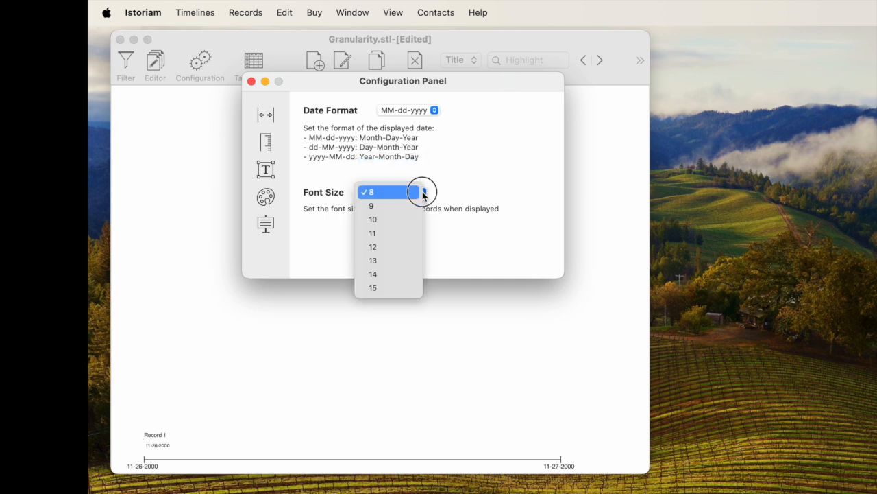
pyautogui.click(395, 287)
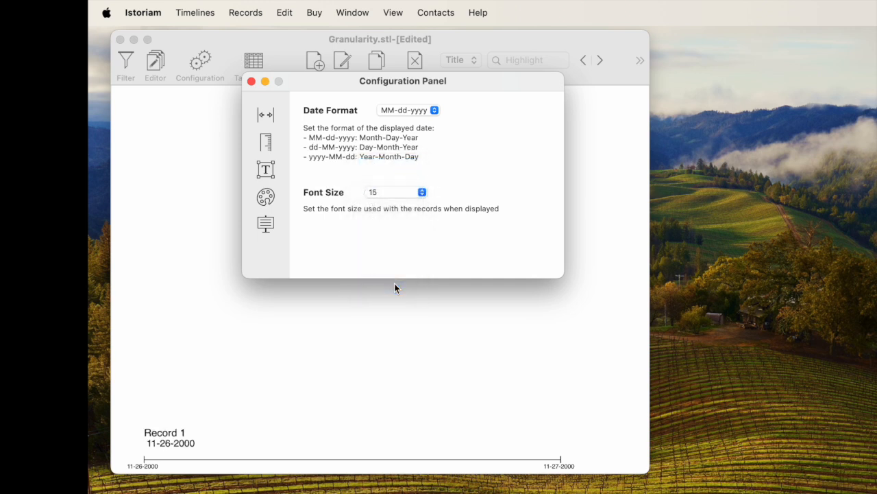
pyautogui.click(419, 195)
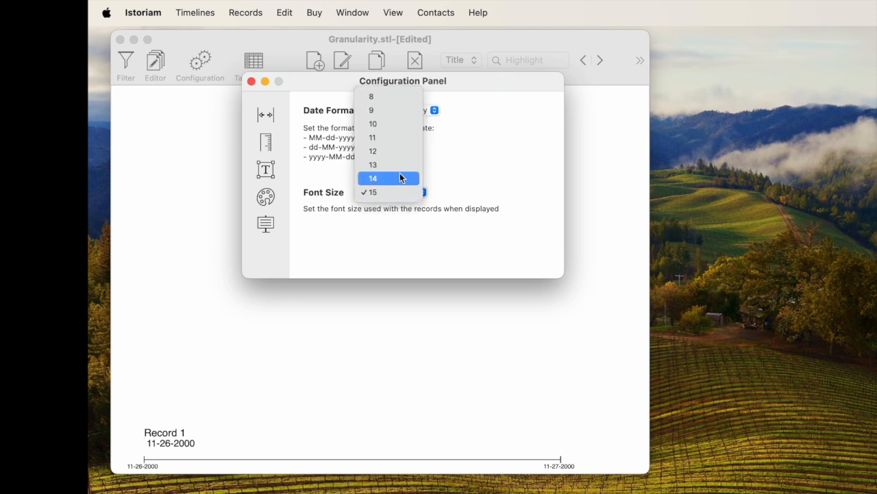
pyautogui.click(398, 129)
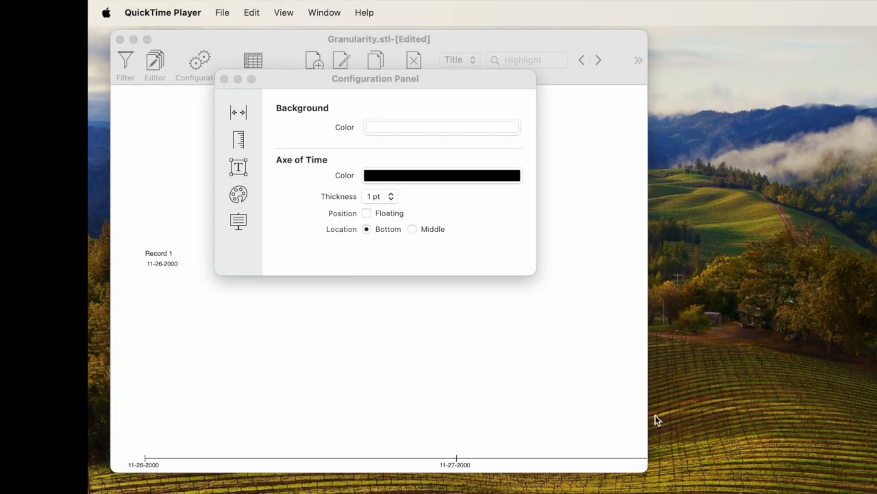
# Step: Try Maraschino, Spring and Fern as the timeline's background color and return it to Snow
pyautogui.click(257, 209)
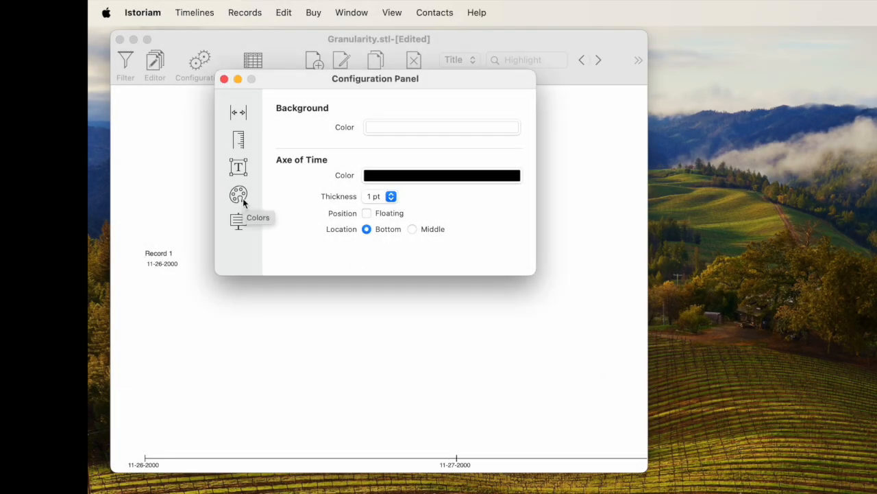
pyautogui.click(378, 128)
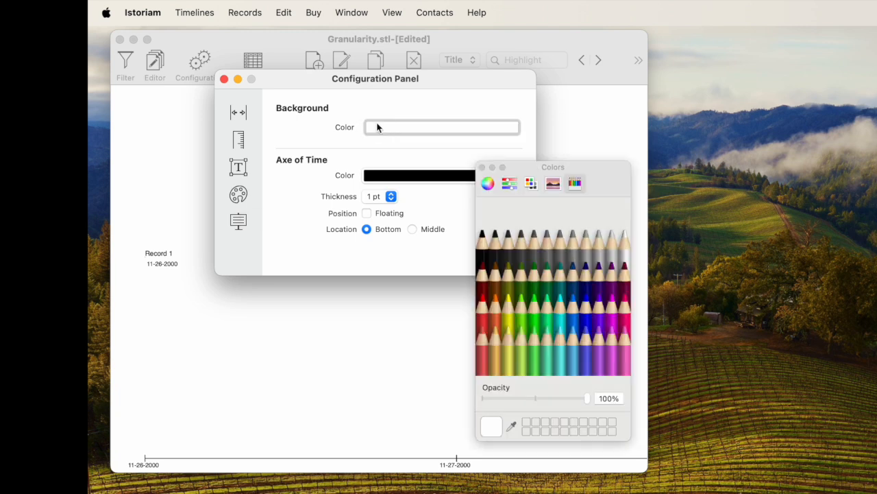
pyautogui.click(482, 307)
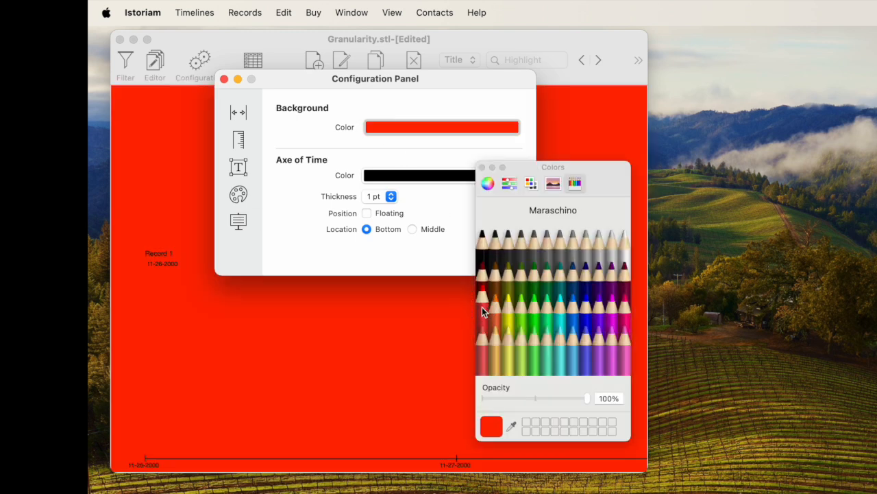
pyautogui.click(532, 306)
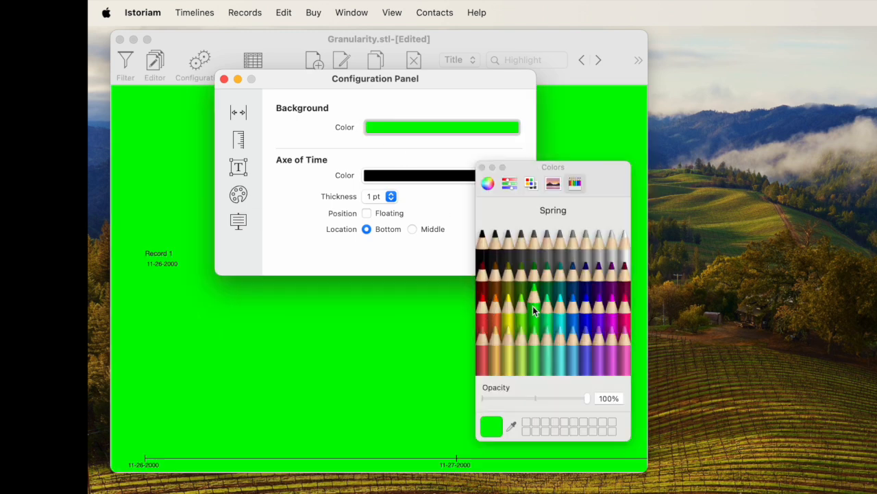
pyautogui.click(522, 273)
pyautogui.click(624, 243)
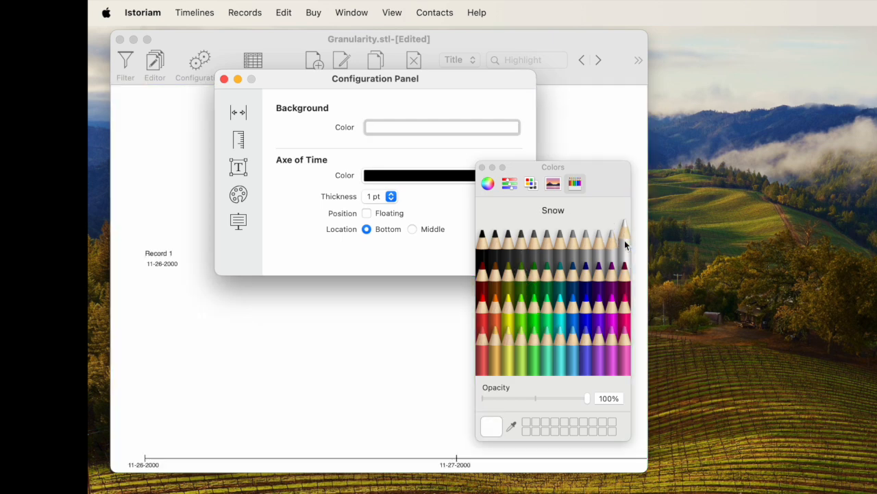
pyautogui.click(483, 168)
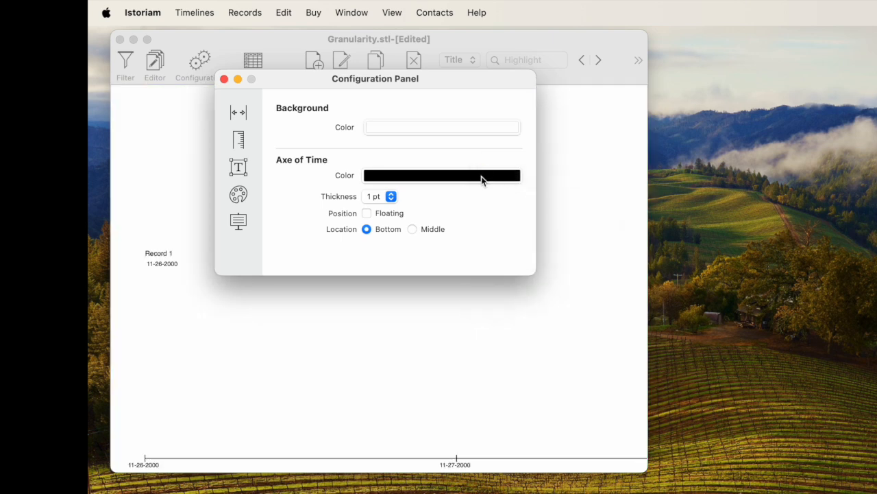
# Step: Try blue, Maraschino red and light purple as the axe of time color and return it to Licorice black
pyautogui.click(423, 178)
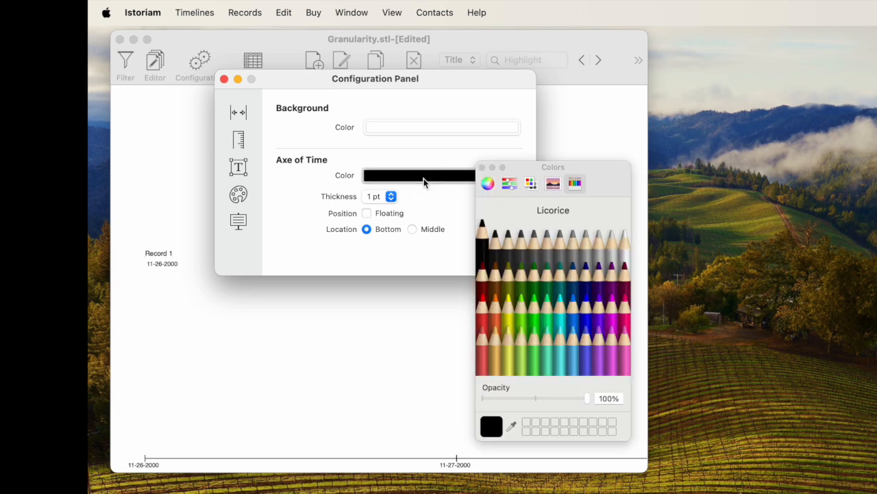
pyautogui.click(573, 314)
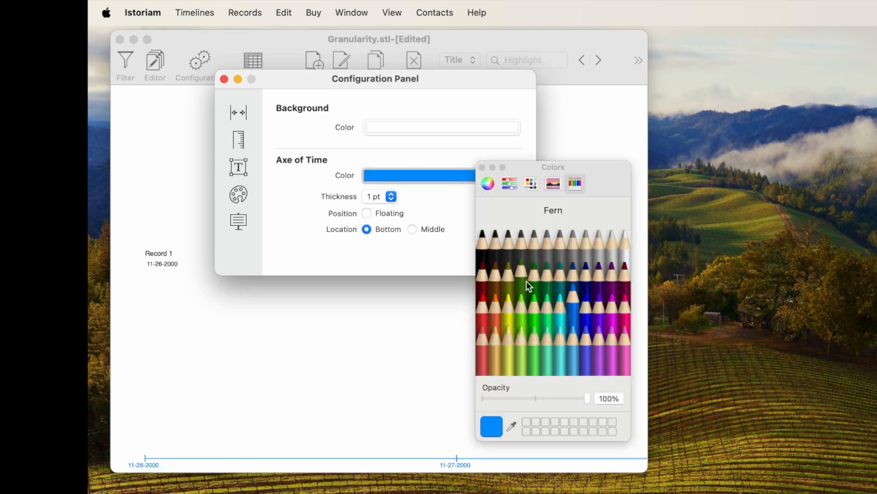
pyautogui.click(482, 312)
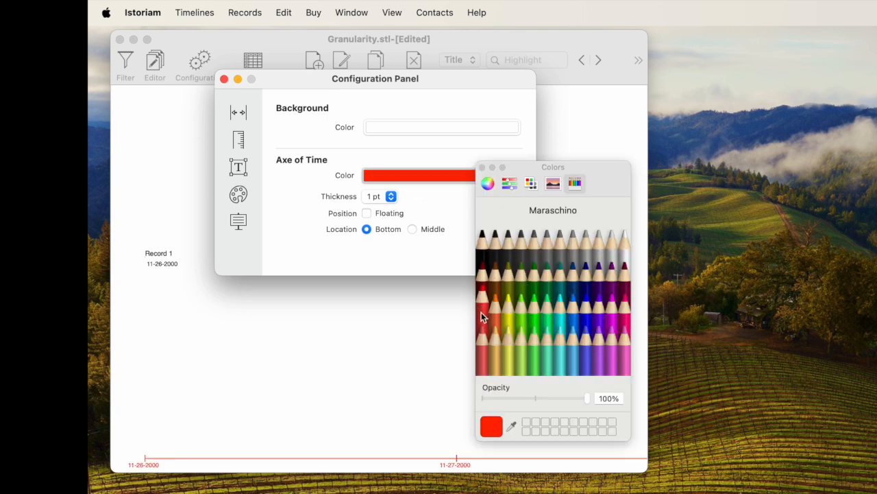
pyautogui.click(584, 345)
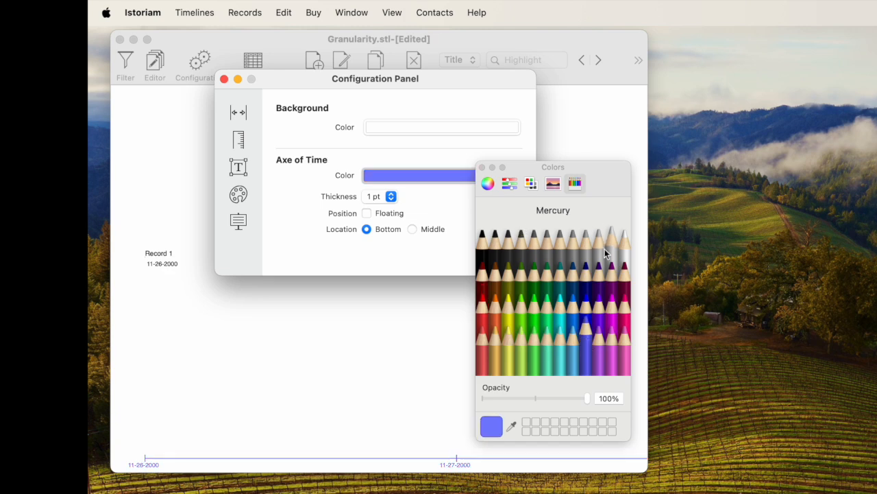
pyautogui.click(483, 247)
pyautogui.click(481, 167)
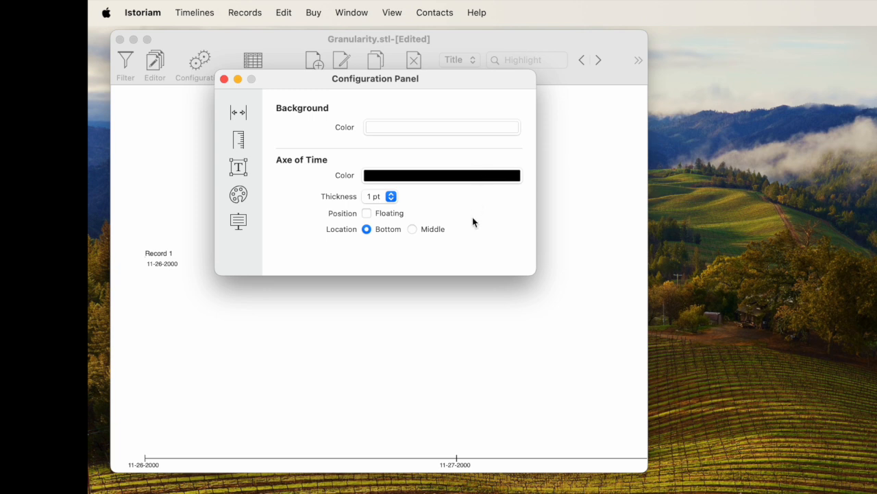
# Step: Set the font color of Record 1 to Maraschino and save the record
pyautogui.doubleClick(170, 263)
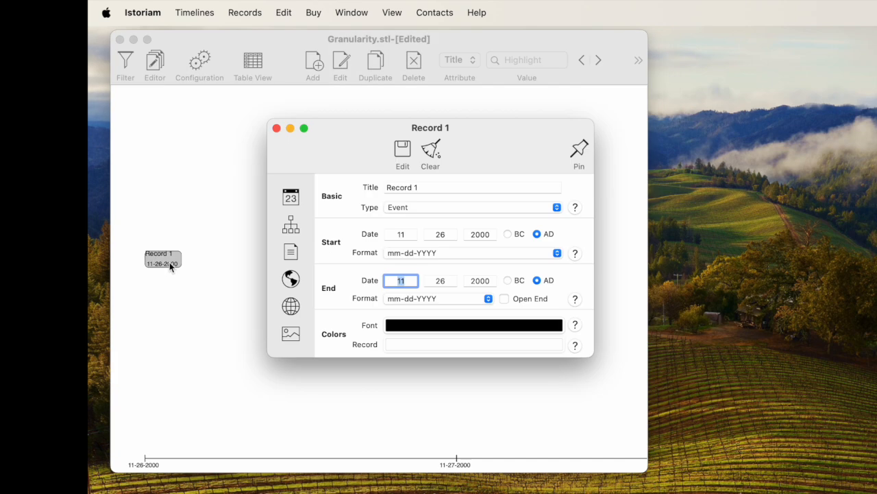
pyautogui.click(428, 325)
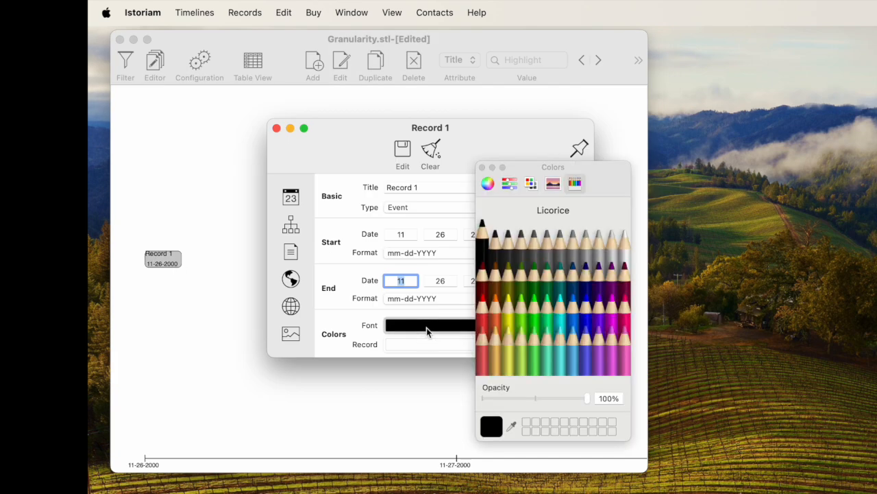
pyautogui.click(481, 317)
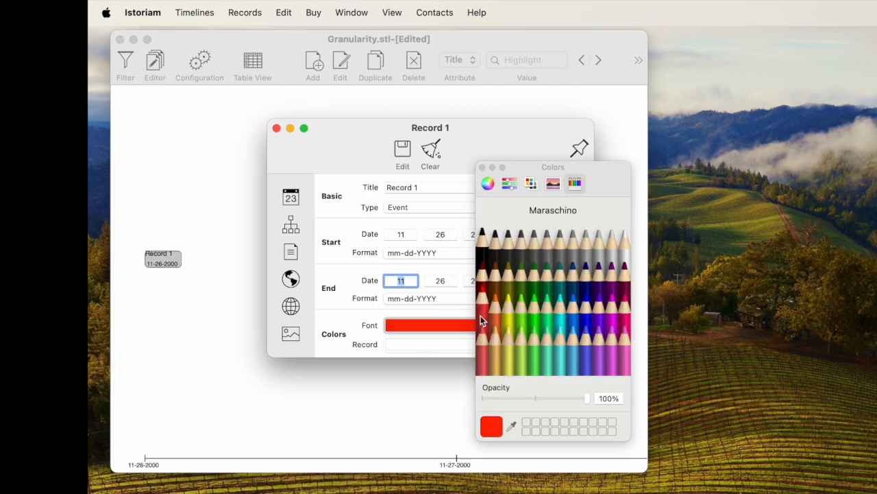
pyautogui.click(406, 151)
pyautogui.click(482, 167)
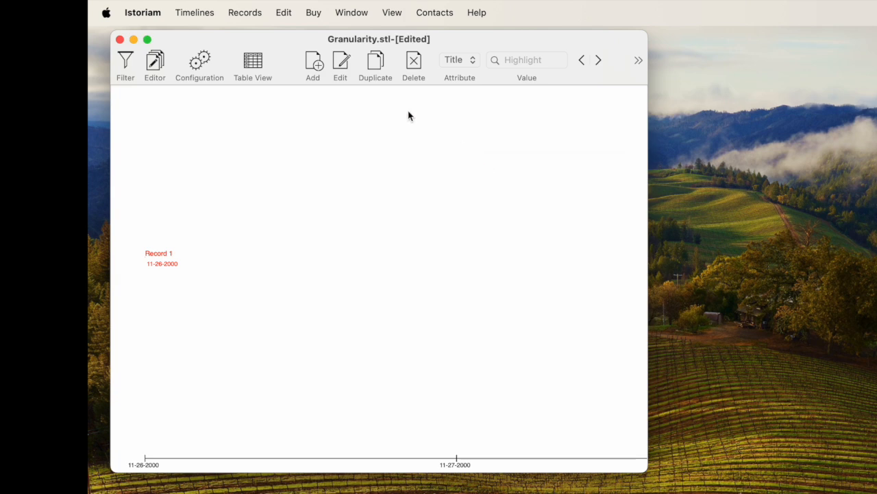
# Step: Try a 3 pt thickness for the axe of time and return it to 1 pt
pyautogui.click(207, 68)
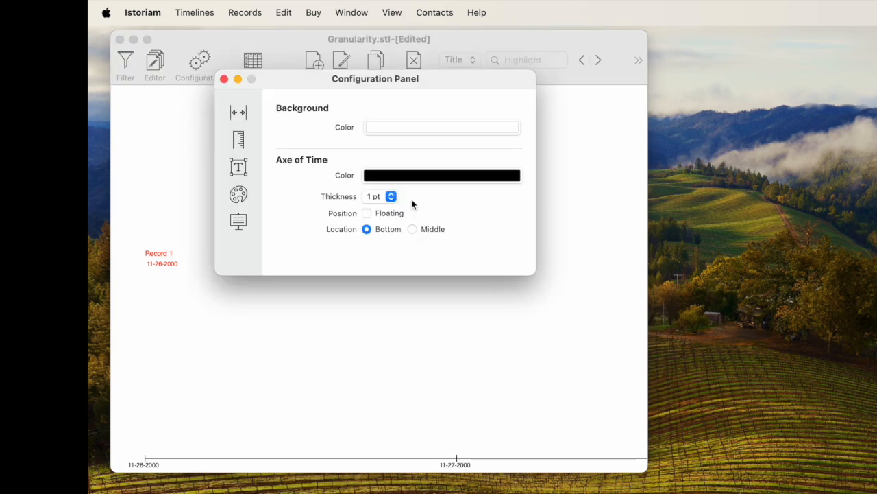
pyautogui.click(391, 197)
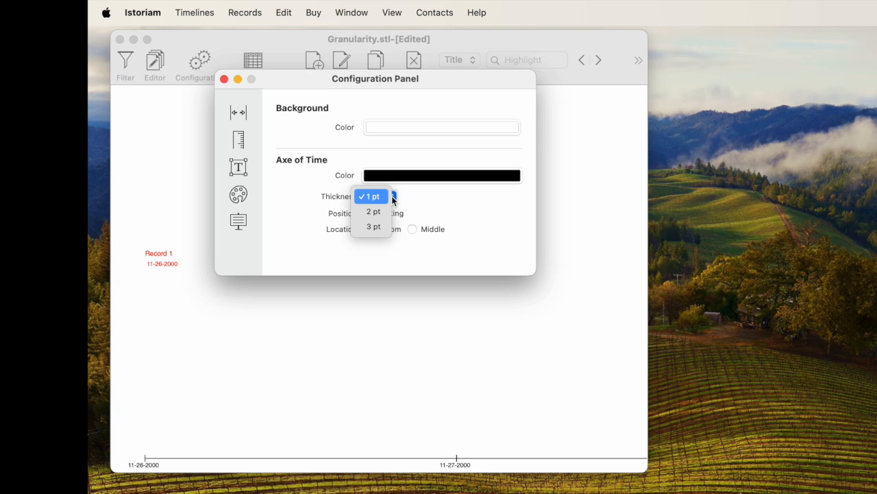
pyautogui.click(379, 227)
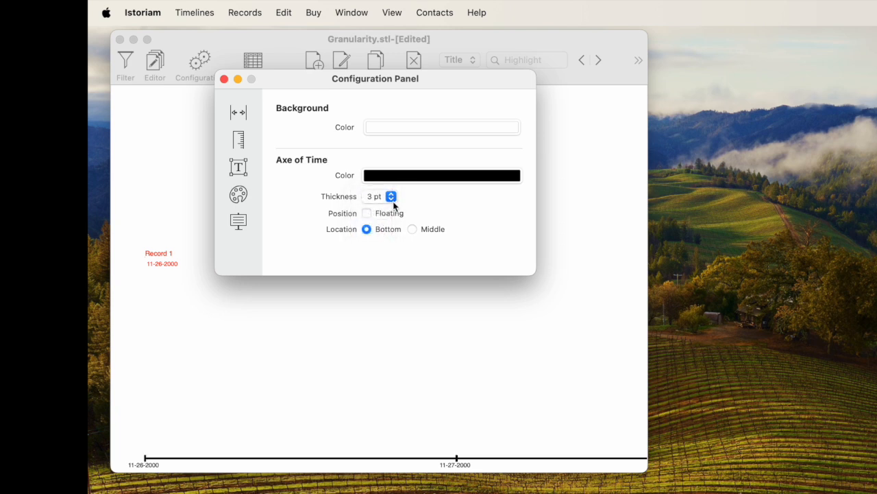
pyautogui.click(392, 196)
pyautogui.click(381, 166)
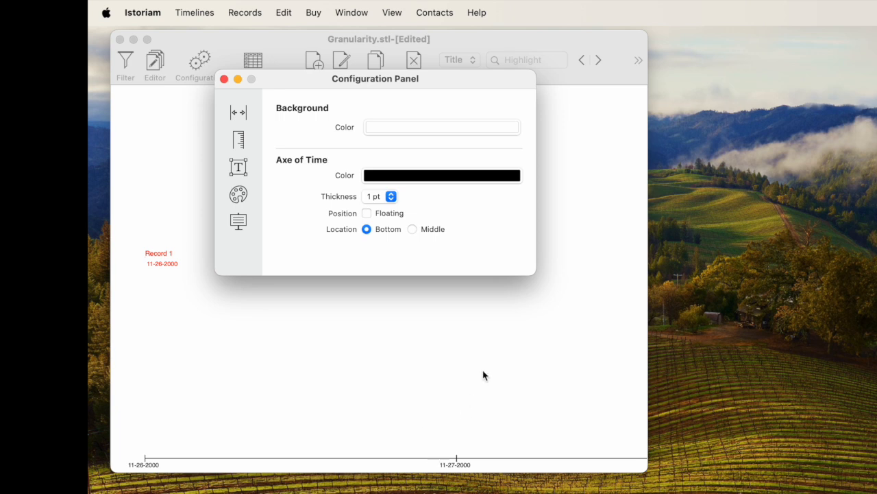
# Step: Make the axe of time floating and check its position while moving vertically through the timeline
pyautogui.scroll(5, 552, 255)
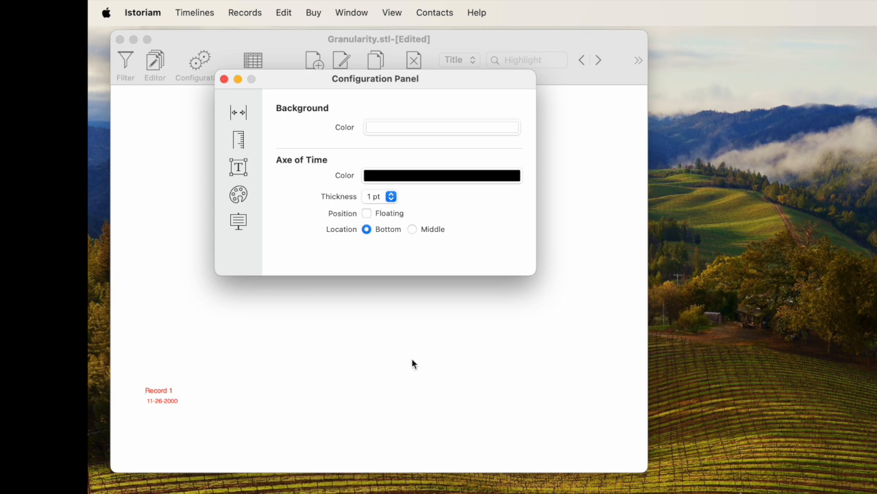
pyautogui.click(367, 213)
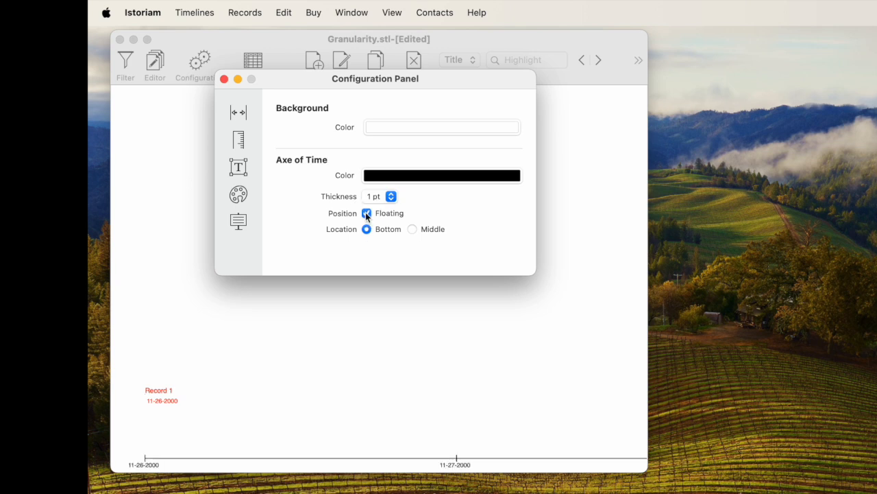
pyautogui.scroll(2, 410, 337)
pyautogui.scroll(2, 410, 337)
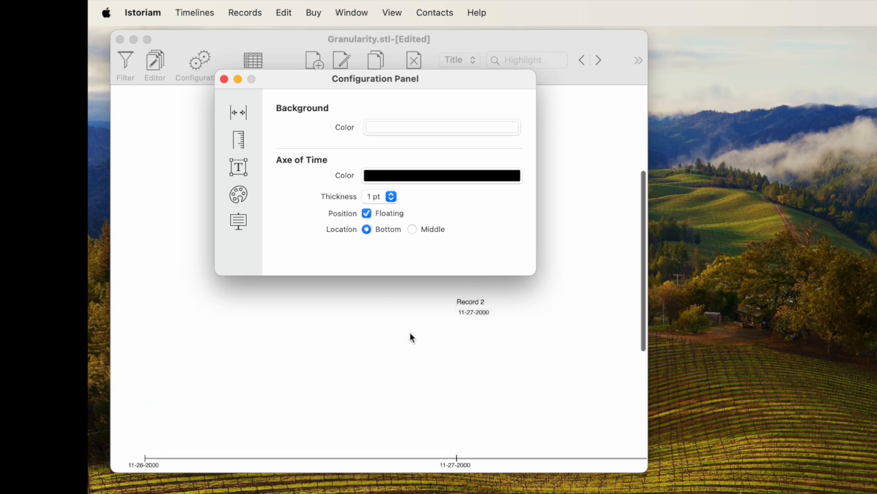
pyautogui.scroll(2, 410, 336)
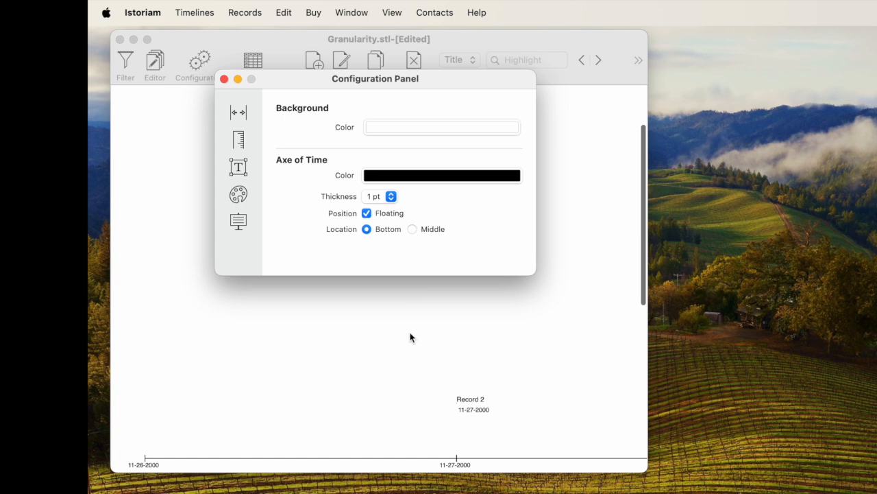
# Step: Set the axe of time's location to Middle and check it against the records above and below
pyautogui.click(412, 230)
pyautogui.scroll(-2, 398, 356)
pyautogui.scroll(-4, 399, 356)
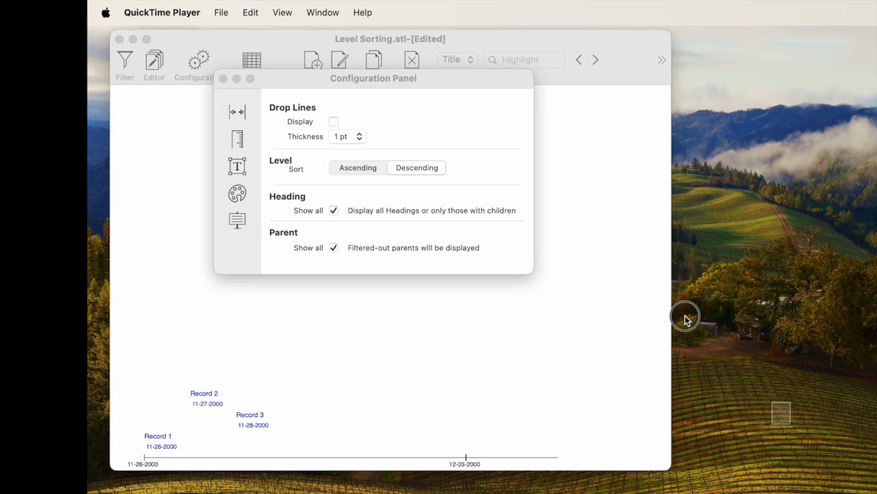
# Step: Turn on the display of drop lines for the records in the Level Sorting timeline
pyautogui.click(685, 318)
pyautogui.click(517, 259)
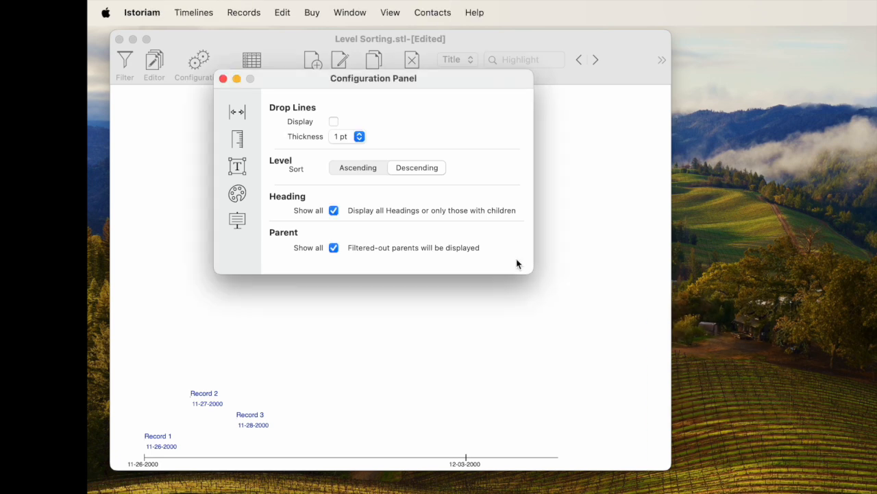
pyautogui.click(334, 122)
pyautogui.click(334, 122)
pyautogui.click(334, 122)
# Step: Try a 3 pt thickness for the drop lines and return it to 1 pt
pyautogui.click(360, 137)
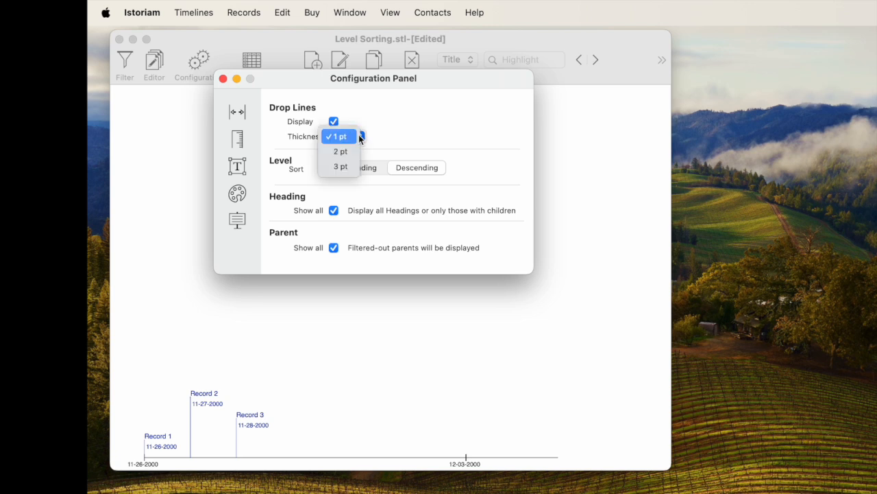
pyautogui.click(344, 167)
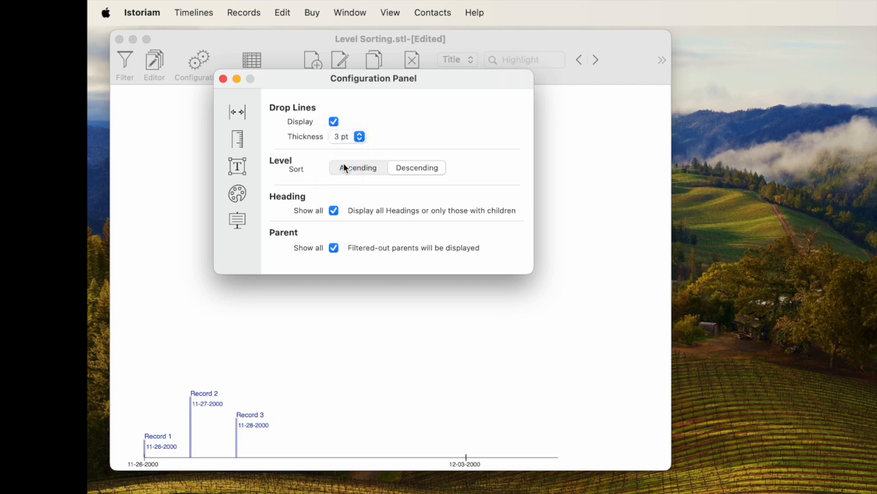
pyautogui.click(359, 137)
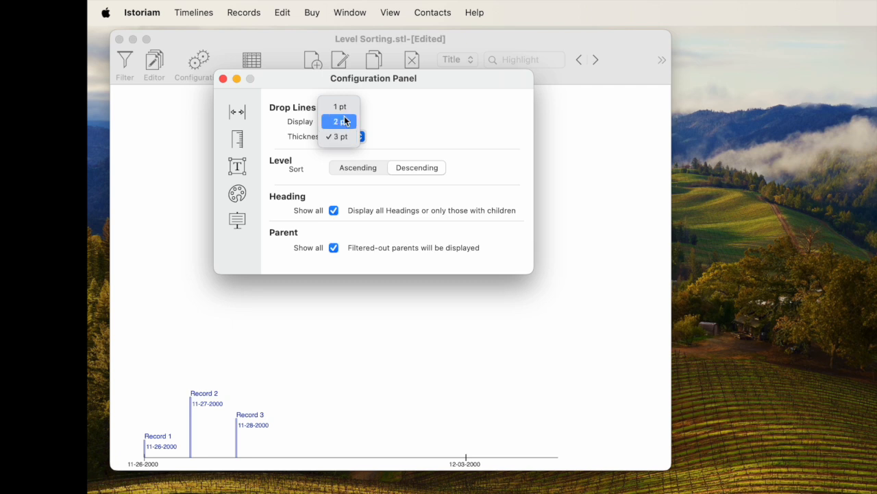
pyautogui.click(346, 107)
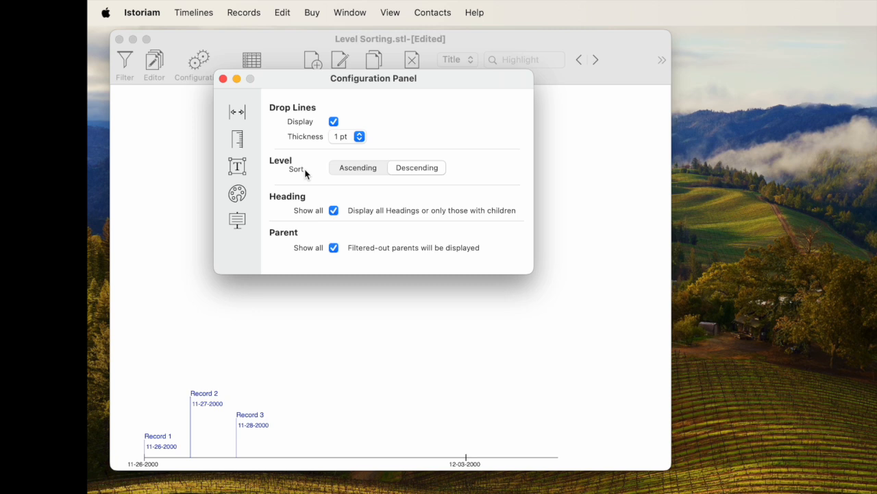
# Step: Compare the records in the table view sorted by level, and set the timeline's level sort to Ascending
pyautogui.click(259, 60)
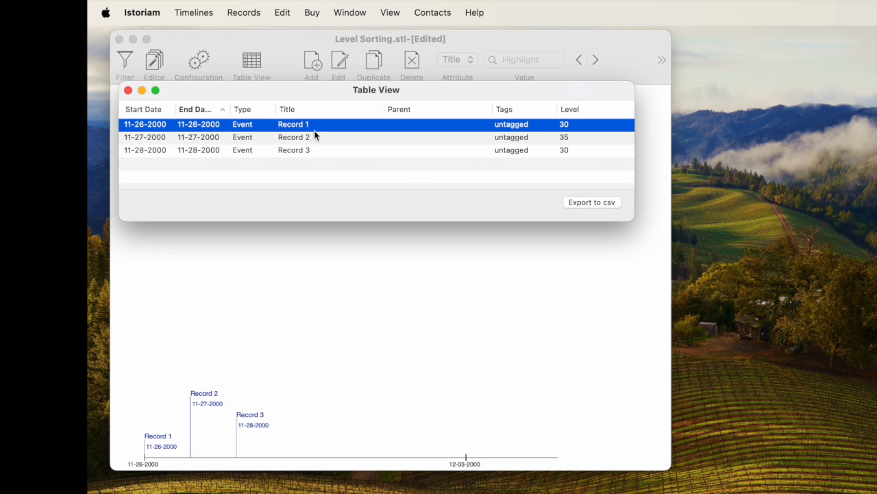
pyautogui.click(562, 109)
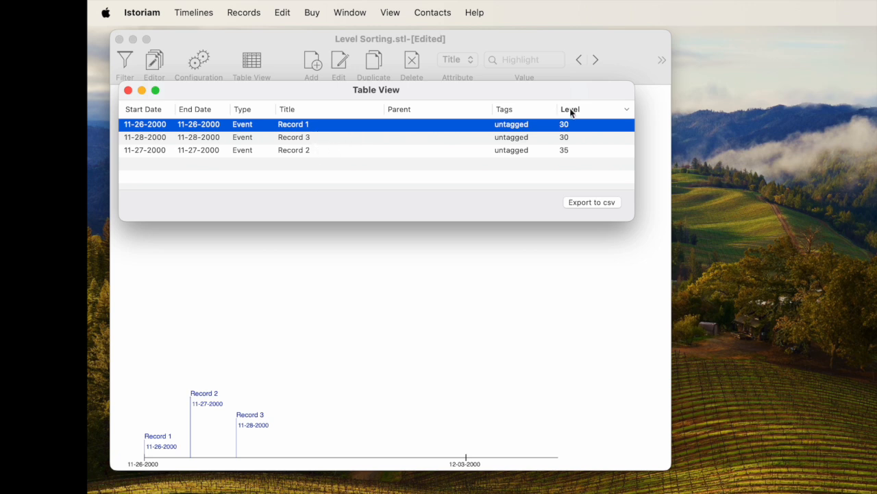
pyautogui.click(127, 91)
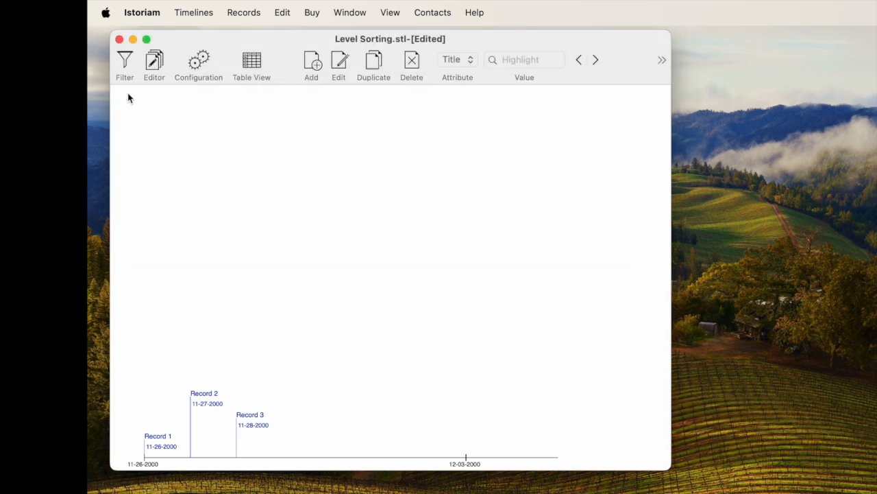
pyautogui.click(192, 67)
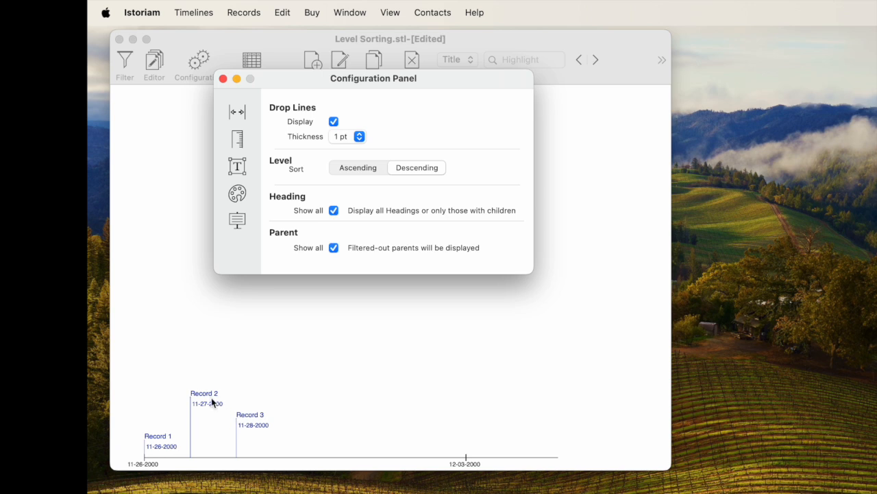
pyautogui.click(374, 169)
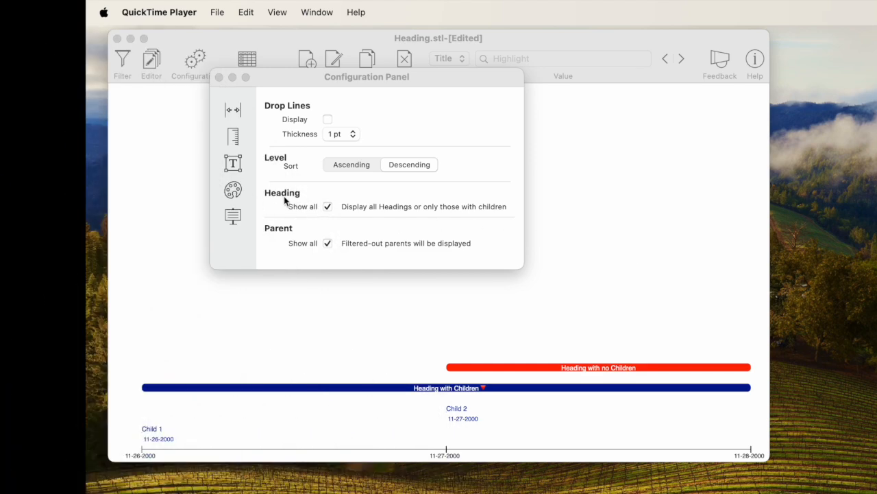
# Step: Try showing only headings with children in the Heading timeline and return to showing all headings
pyautogui.click(315, 194)
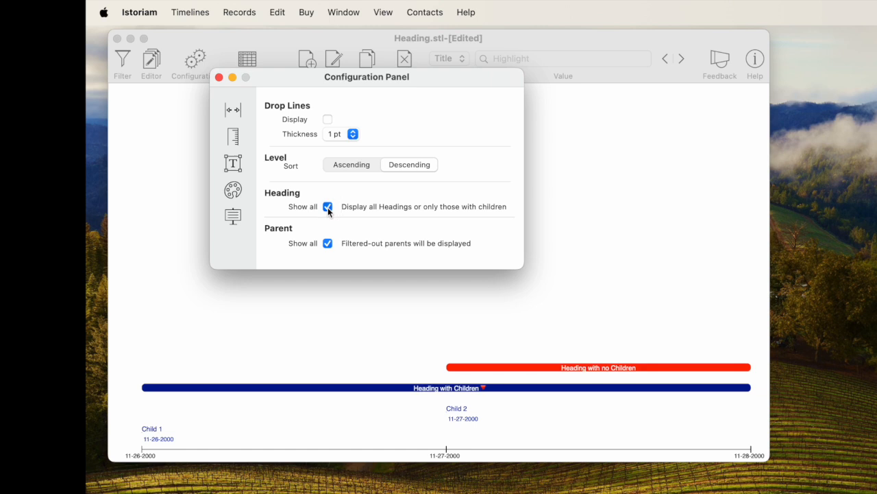
pyautogui.click(328, 207)
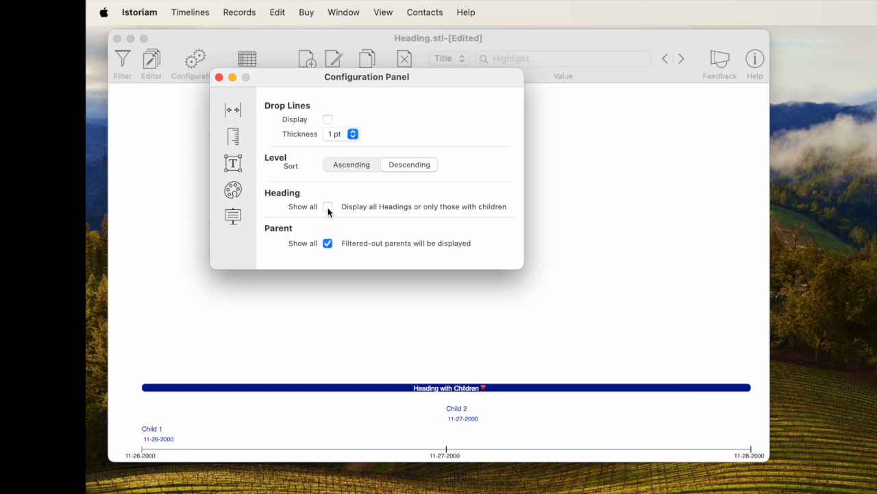
pyautogui.click(327, 207)
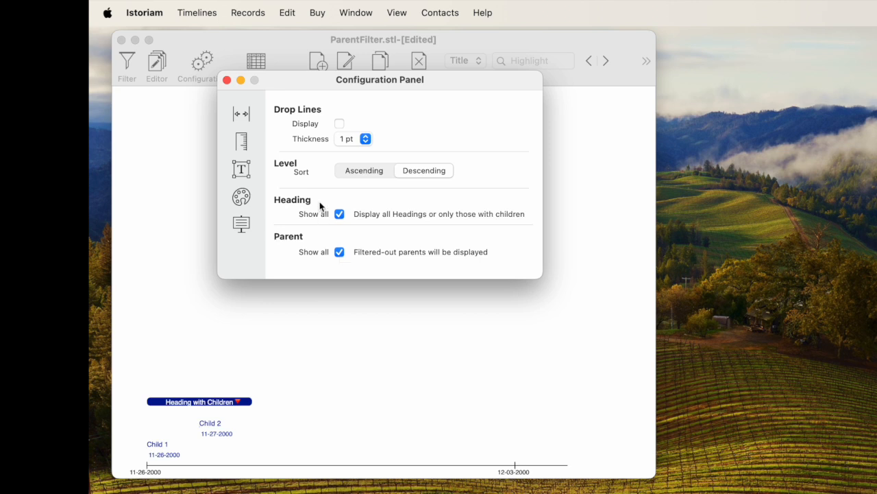
# Step: Examine the tags of Child 1, Child 2 and their parent heading in the table view, and the timeline's active filter
pyautogui.click(256, 64)
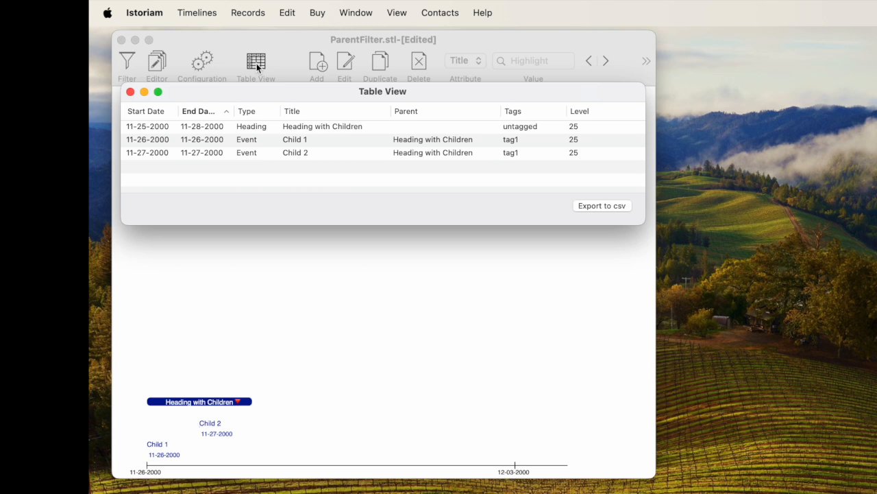
pyautogui.click(298, 141)
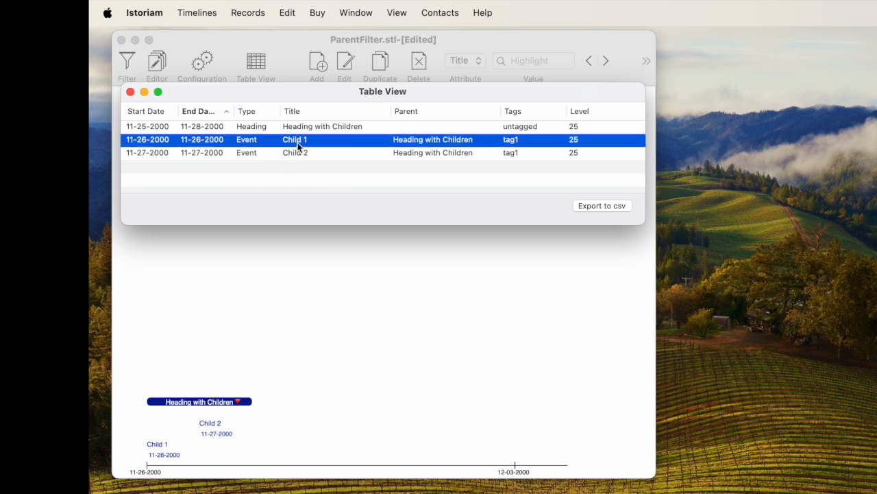
pyautogui.click(298, 151)
pyautogui.click(303, 127)
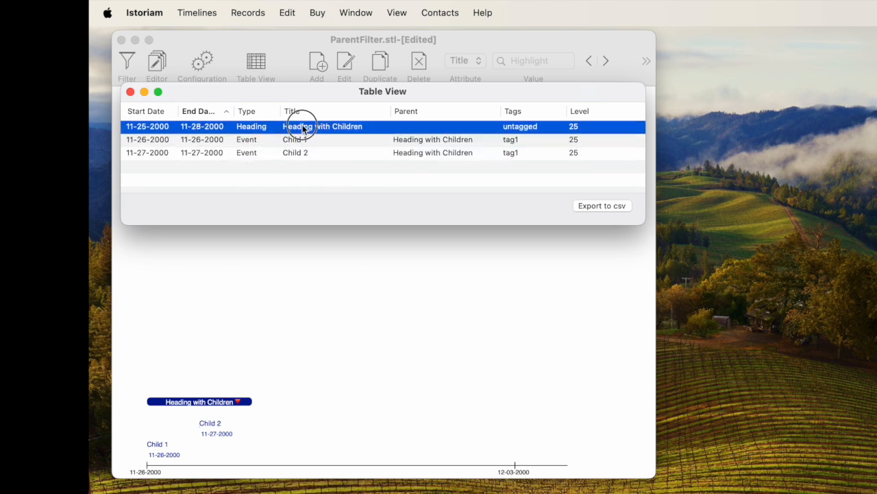
pyautogui.click(130, 92)
pyautogui.click(128, 61)
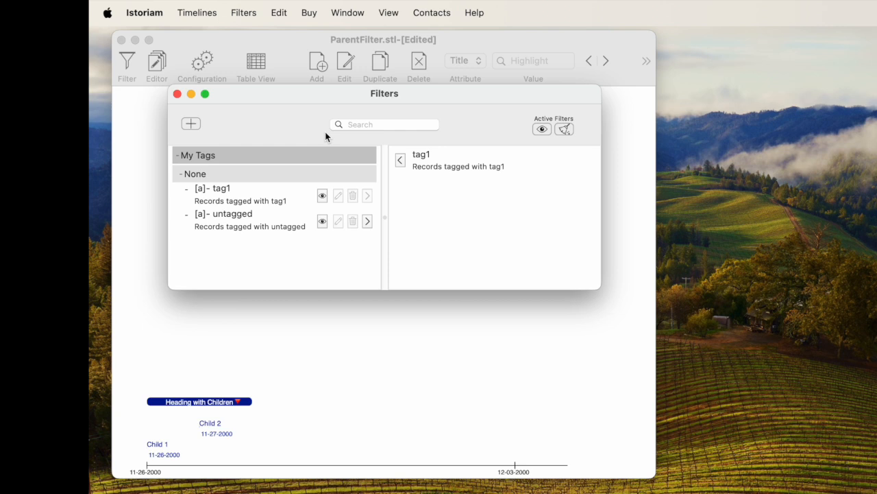
pyautogui.click(176, 94)
# Step: Toggle the display of filtered-out parents off and on twice, leaving it switched on
pyautogui.click(200, 65)
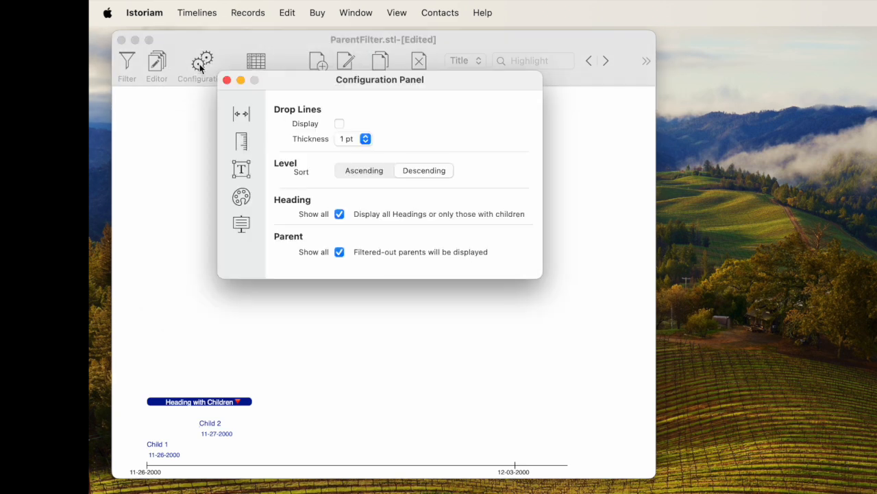
pyautogui.click(340, 252)
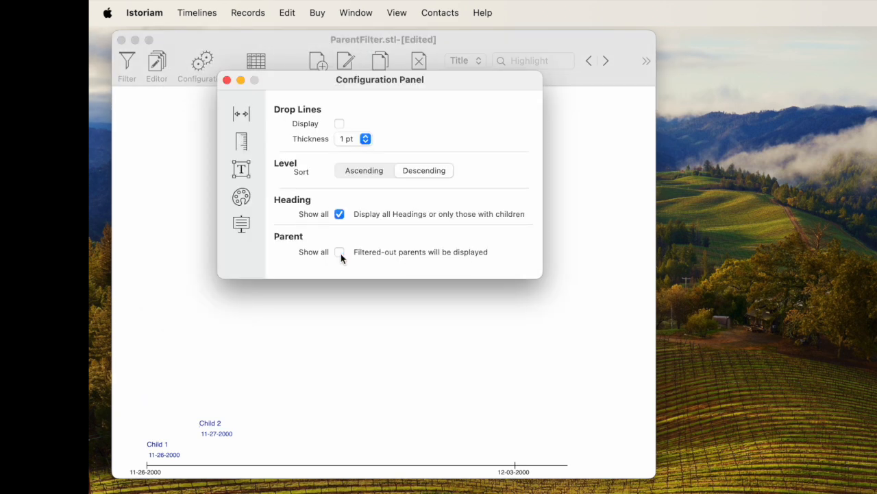
pyautogui.click(340, 252)
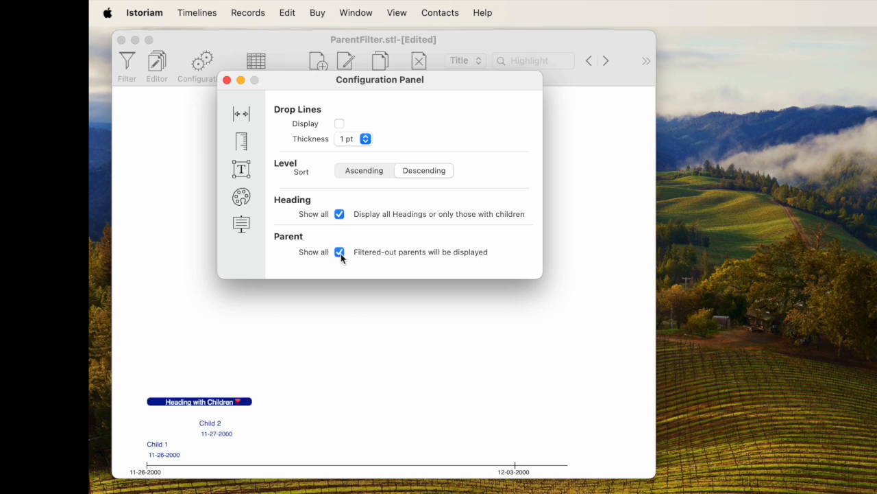
pyautogui.click(340, 252)
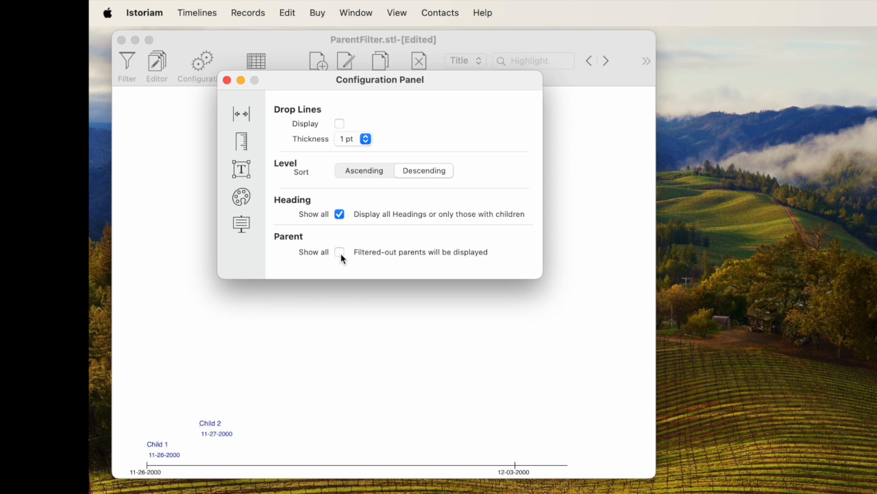
pyautogui.click(340, 252)
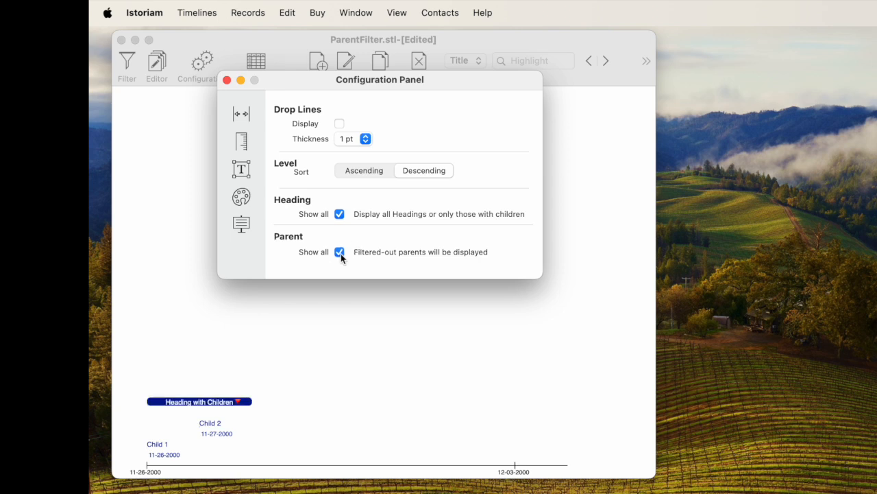